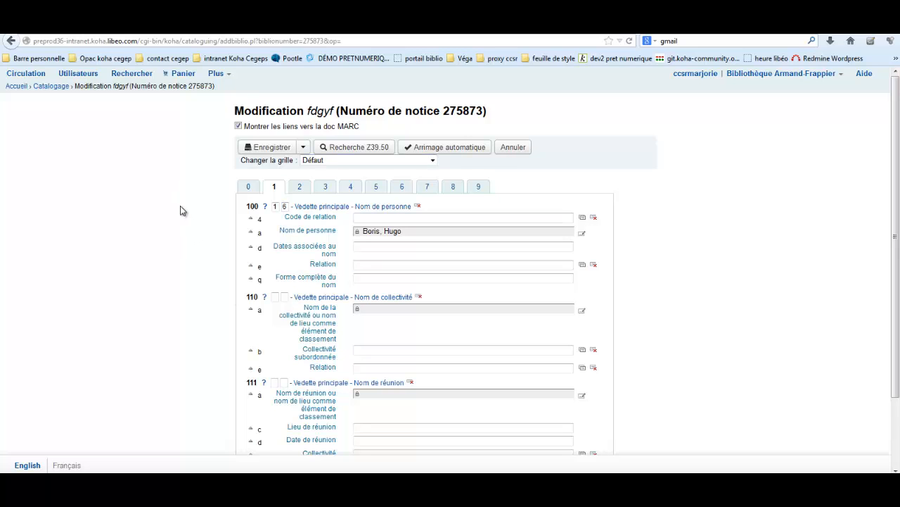
Look over the record's 6XX subject heading fields and 7XX added entry fields
left_click(402, 192)
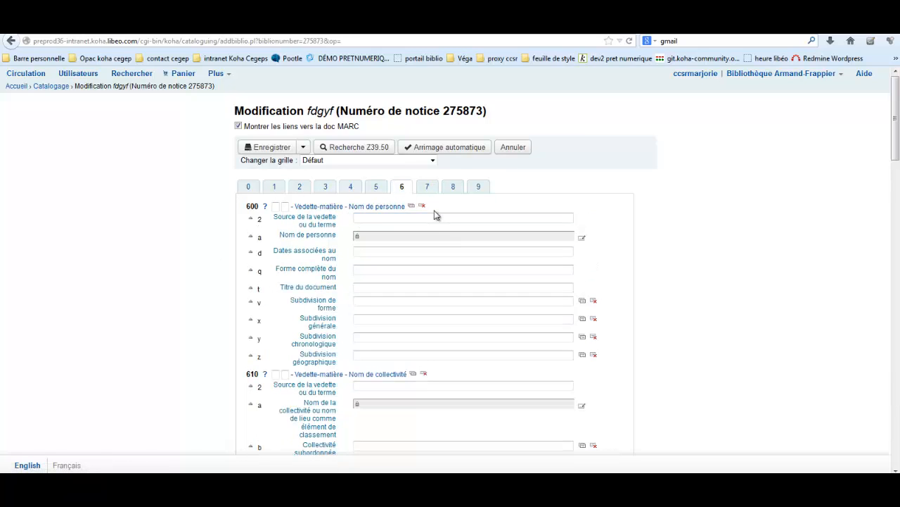
left_click(427, 188)
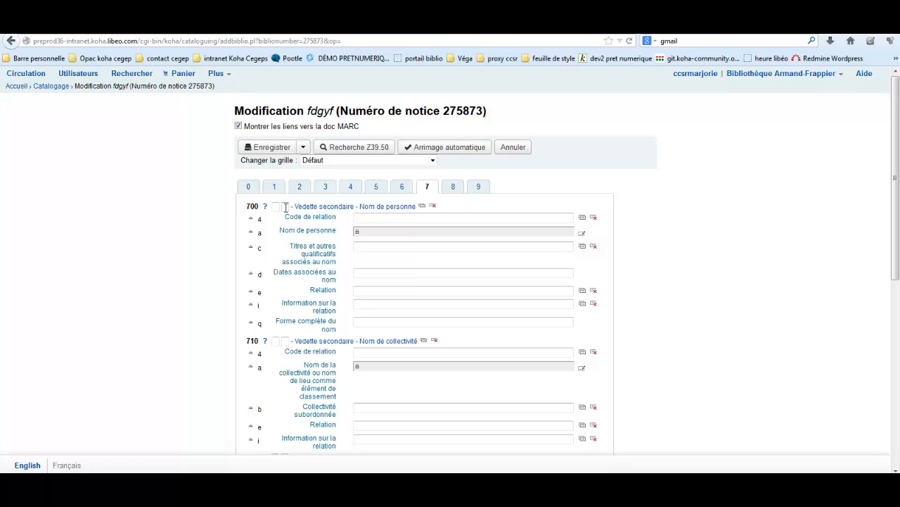
left_click(467, 247)
scroll(206, 288, "down", 2)
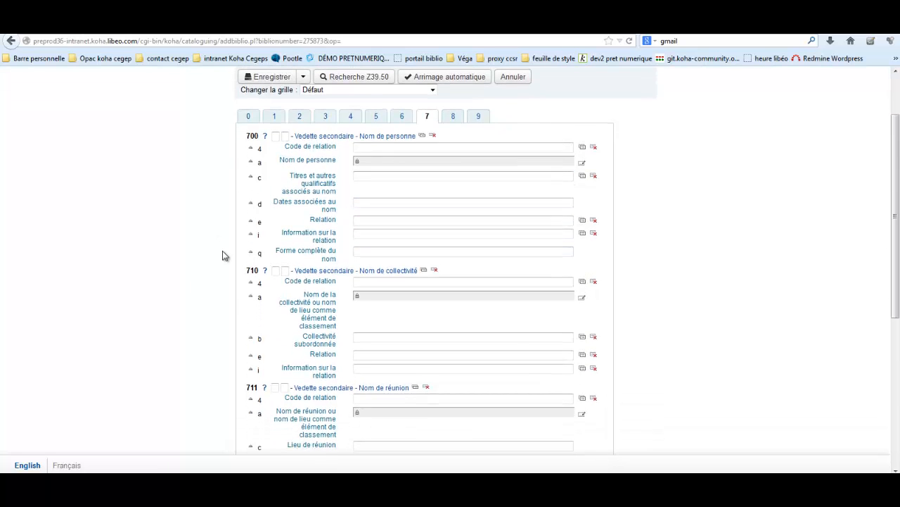
scroll(211, 260, "down", 2)
scroll(230, 255, "up", 4)
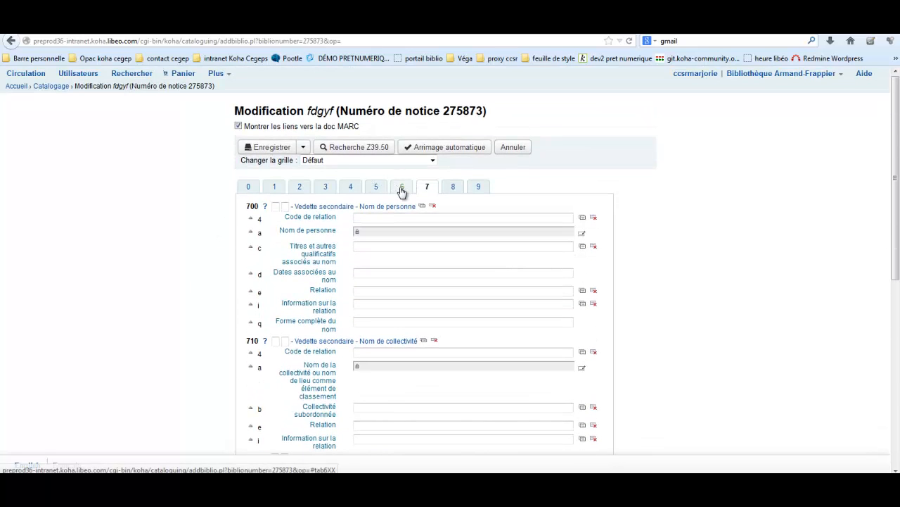
Open the authority search for subfield a of the 650 common-noun subject heading
left_click(401, 187)
scroll(232, 255, "down", 5)
scroll(230, 264, "down", 6)
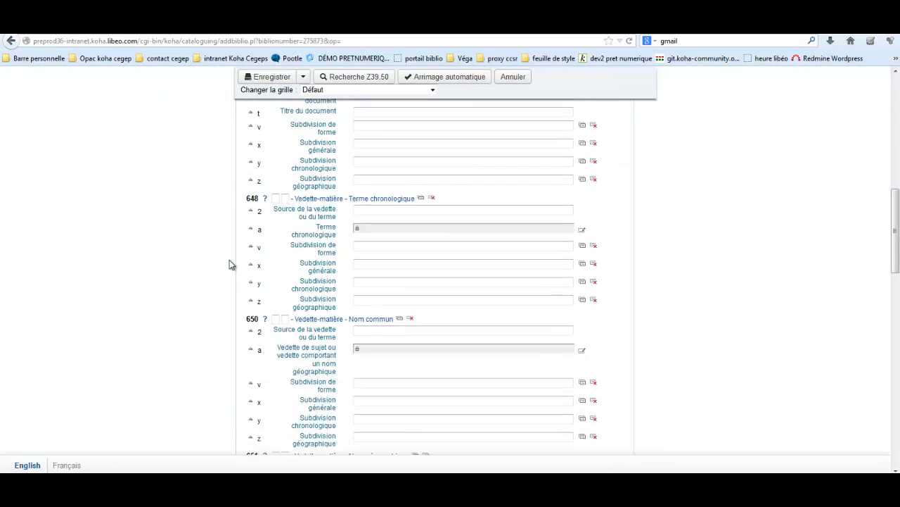
left_click(394, 204)
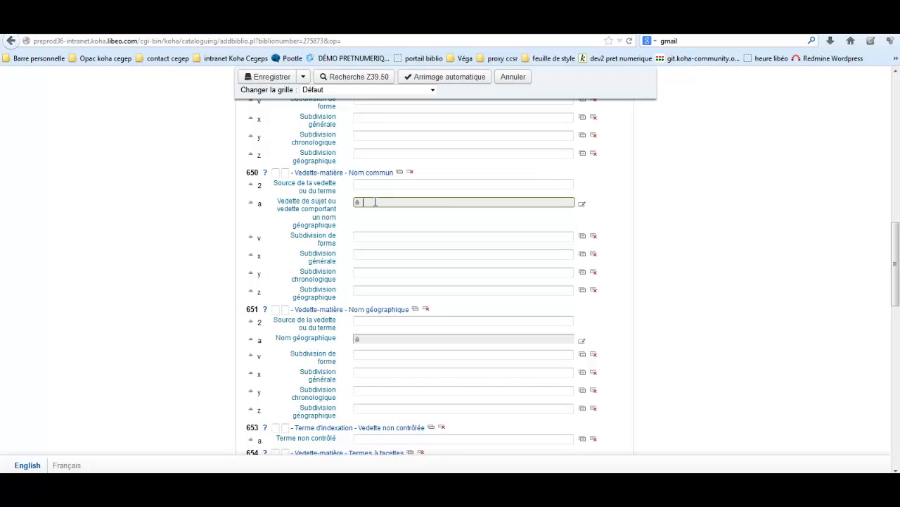
left_click(582, 204)
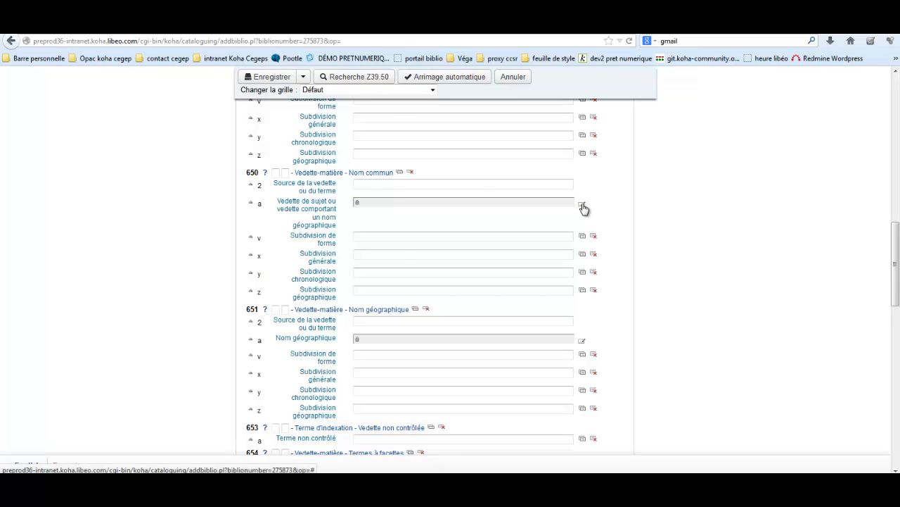
left_click_drag(131, 45, 322, 98)
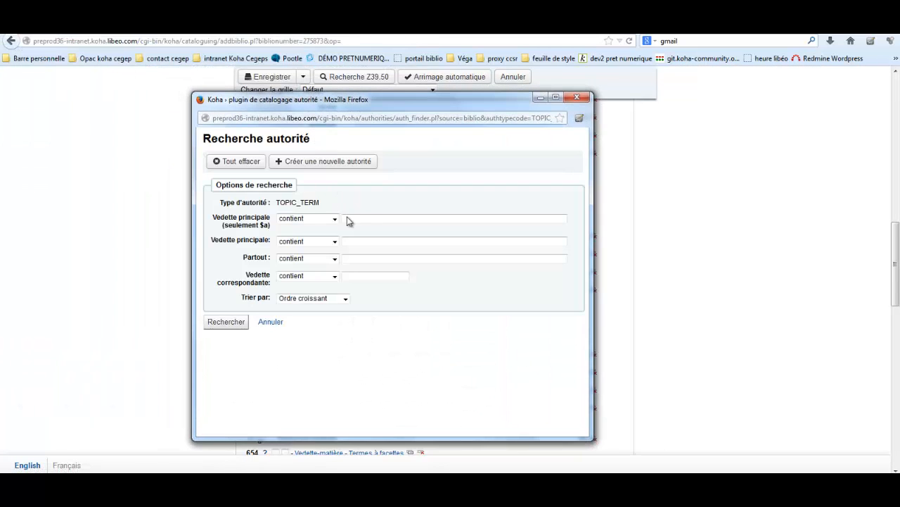
Search the main headings for "roman francais" and choose the authority Roman africain (français), 20e siècle, Histoire et critique
left_click(351, 221)
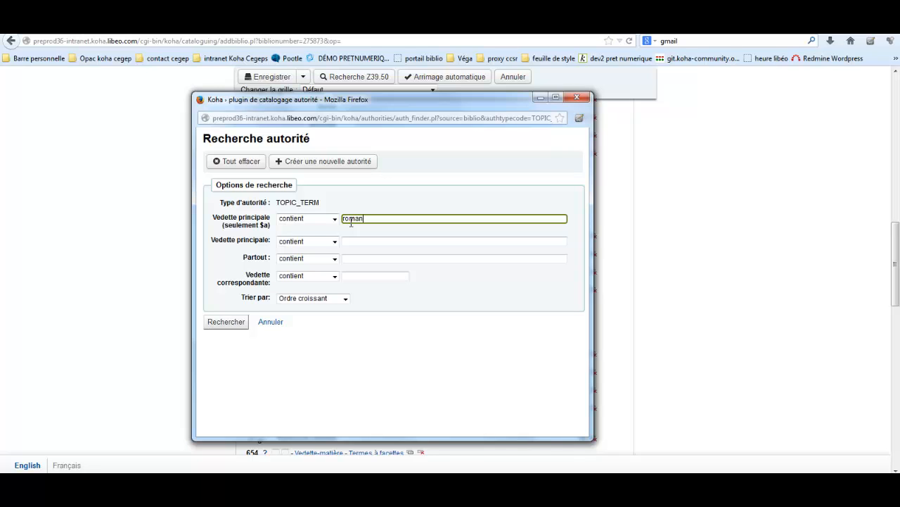
type("roman francais")
left_click(228, 325)
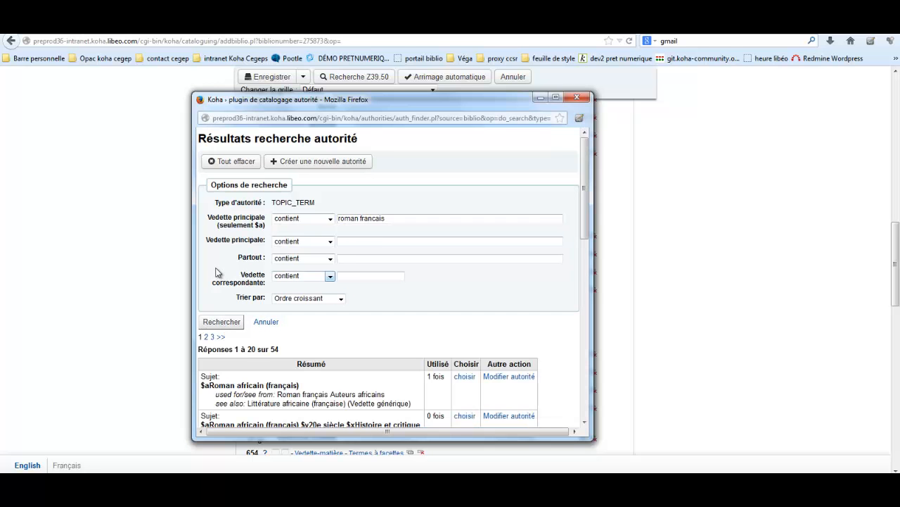
scroll(242, 288, "down", 3)
scroll(242, 289, "down", 2)
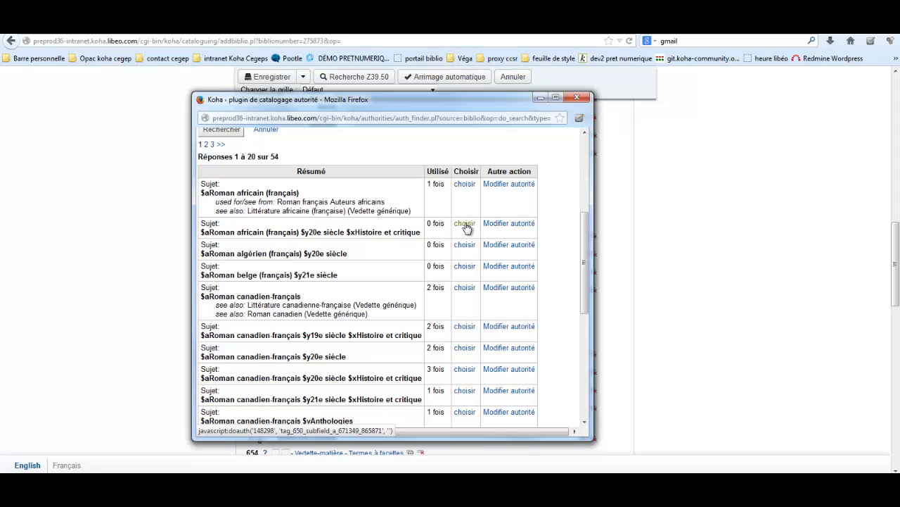
left_click(465, 224)
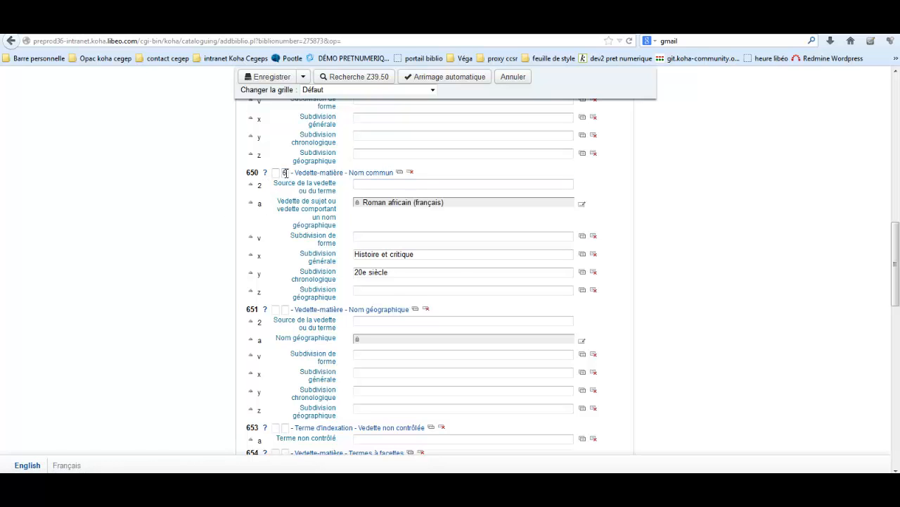
Set the 650 field's indicators to 1 and 4, and check the indicator definitions in its MARC documentation
left_click(275, 173)
left_click(285, 173)
left_click(264, 172)
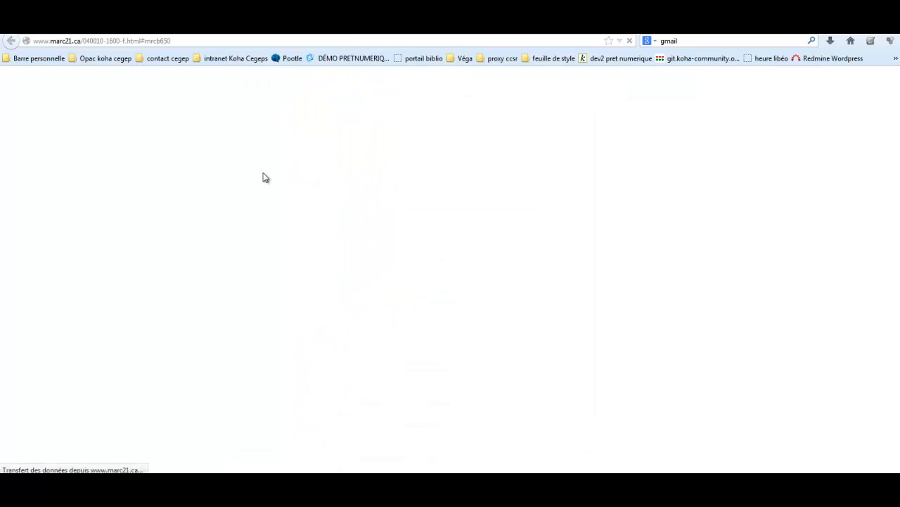
scroll(210, 319, "down", 2)
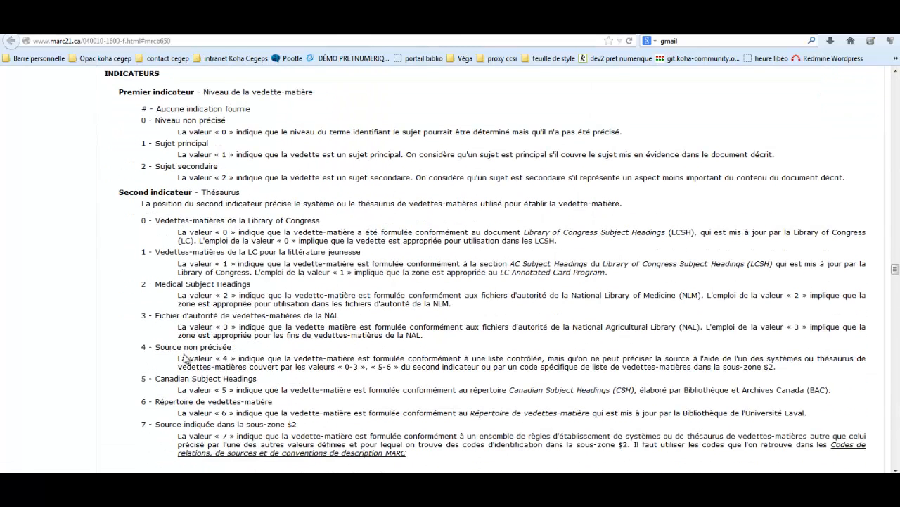
left_click(343, 27)
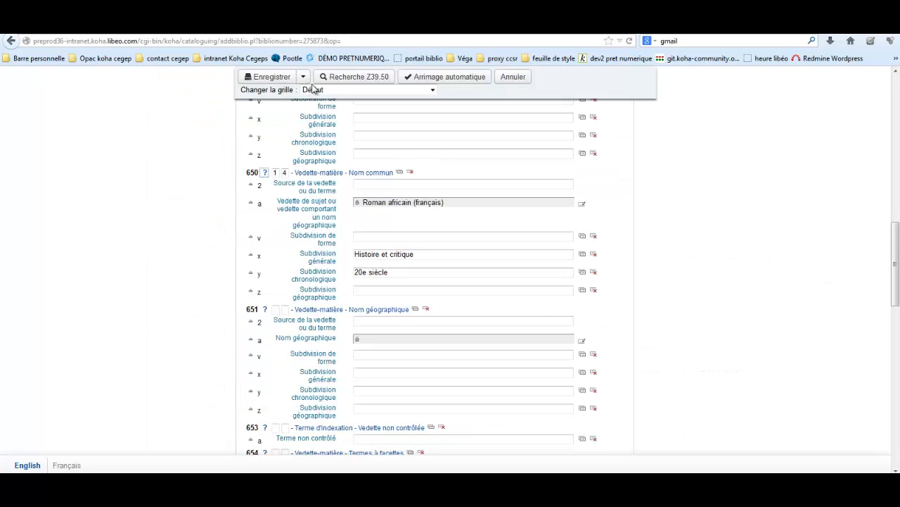
Change the second indicator of the 650 Roman africain (français) heading to 6
left_click(285, 174)
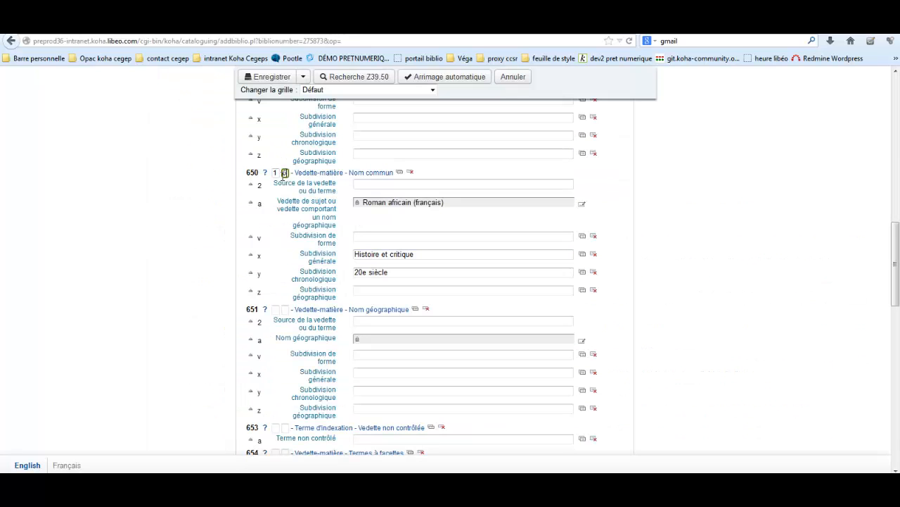
scroll(229, 195, "down", 3)
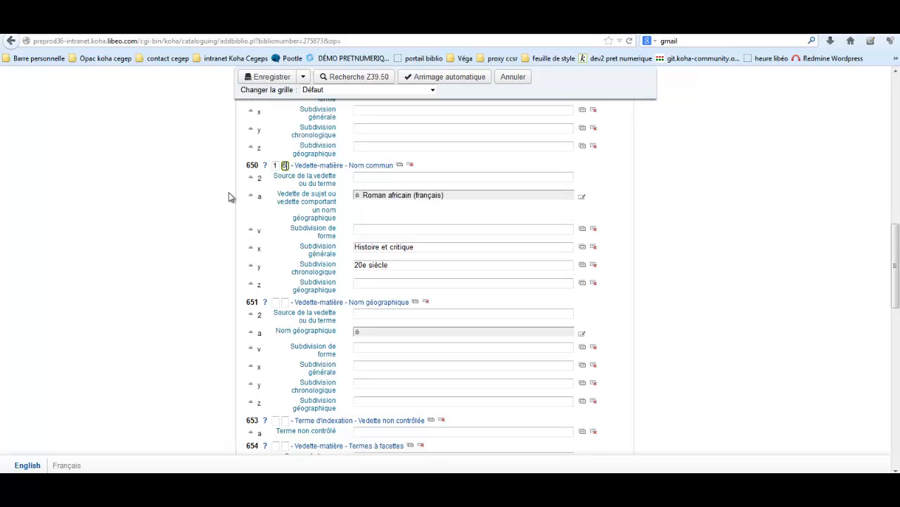
scroll(229, 195, "up", 1)
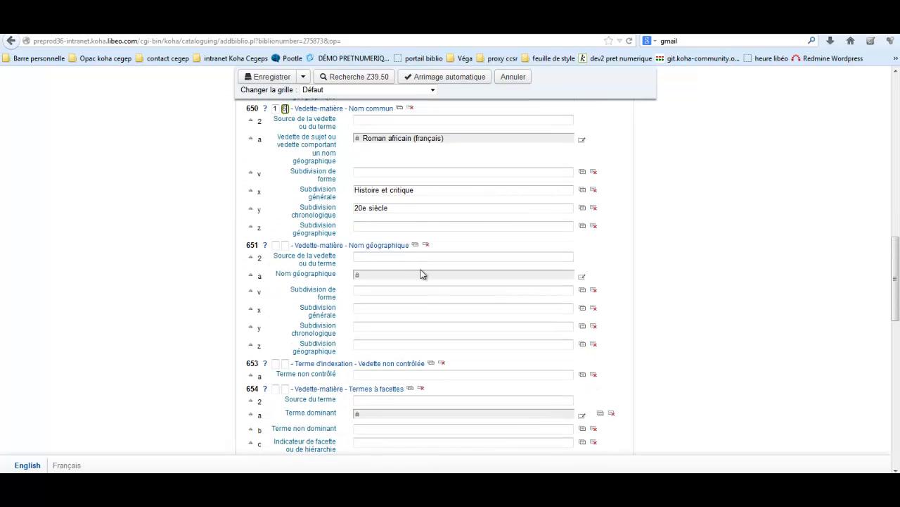
Repeat the 650 field and set the second indicator of the new copy to 4
scroll(422, 272, "up", 1)
left_click(400, 172)
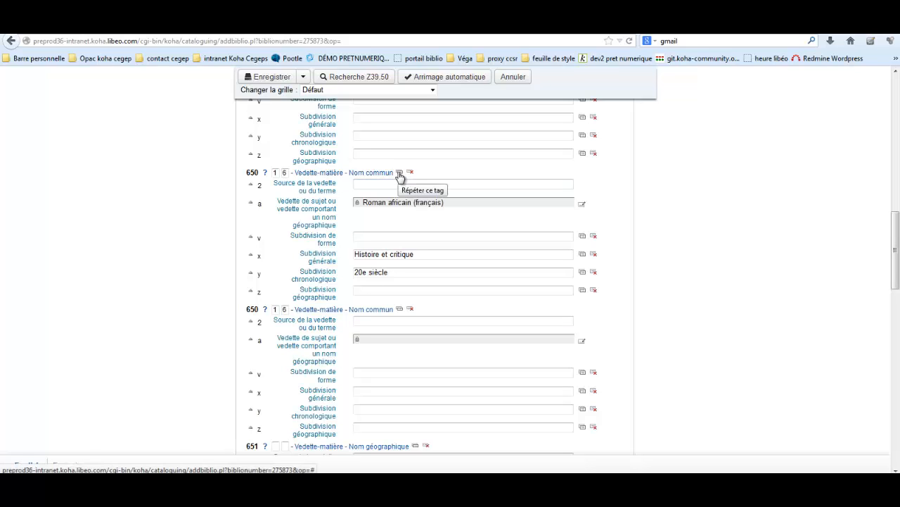
double_click(283, 311)
type("4")
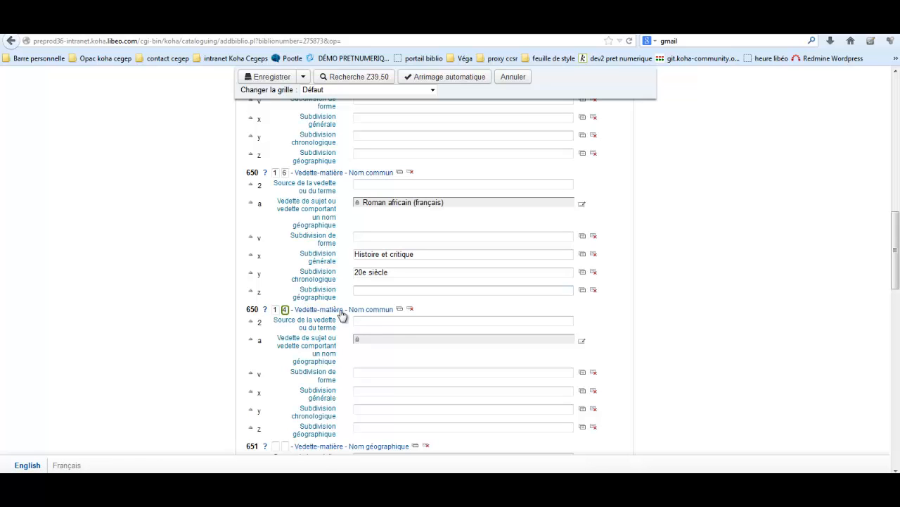
Search the topic authorities for "ecologie sociale" and choose Écologie sociale for the second 650 field
left_click(583, 343)
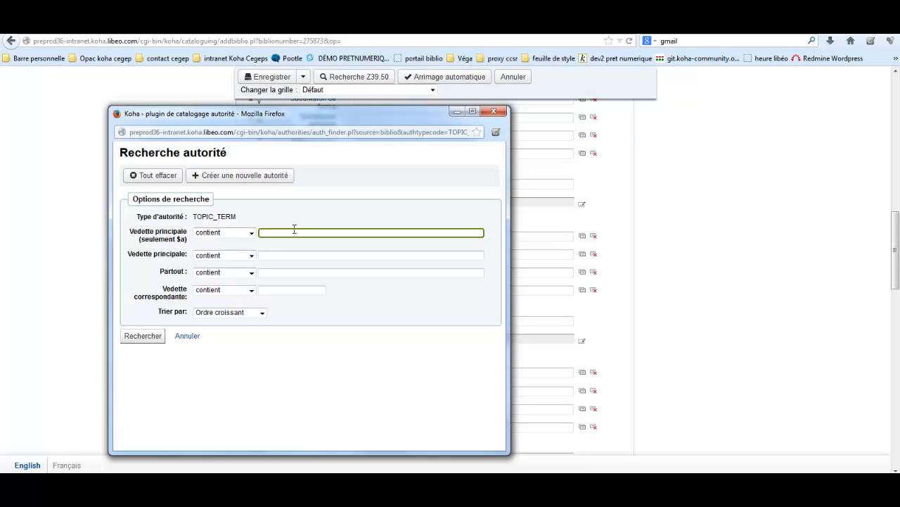
type("ecologie sociale")
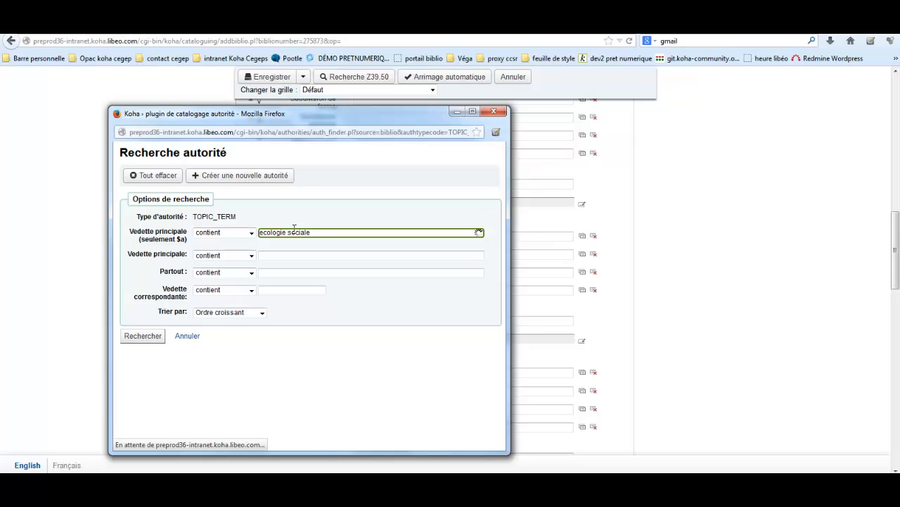
scroll(336, 380, "down", 1)
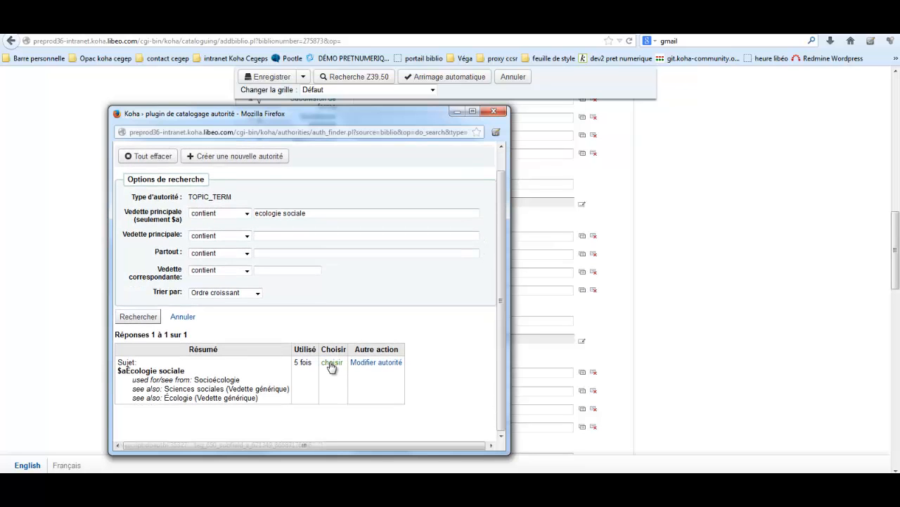
left_click(331, 363)
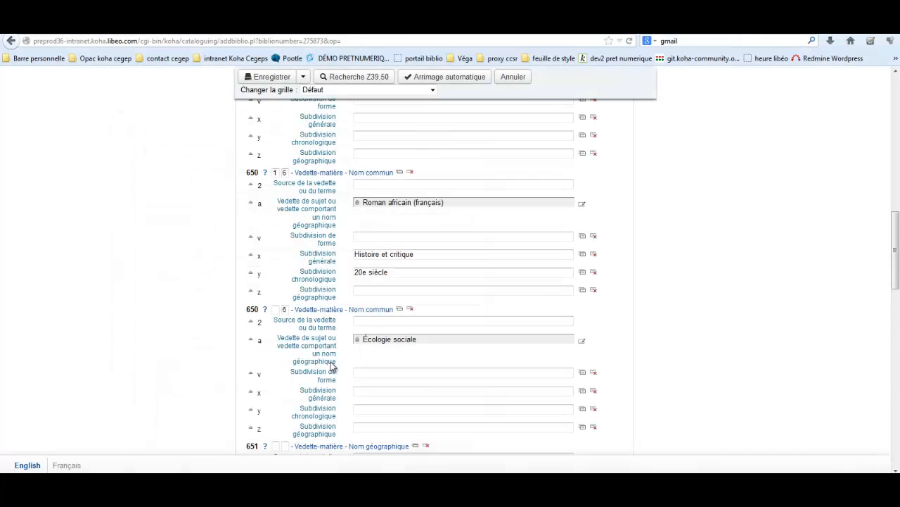
Set the indicators of the 650 Écologie sociale heading to 1 and 4
left_click(276, 310)
type("1")
key("Tab")
type("4")
type("4")
Return to the beginning of the record and show its section 0 fields
scroll(398, 383, "up", 5)
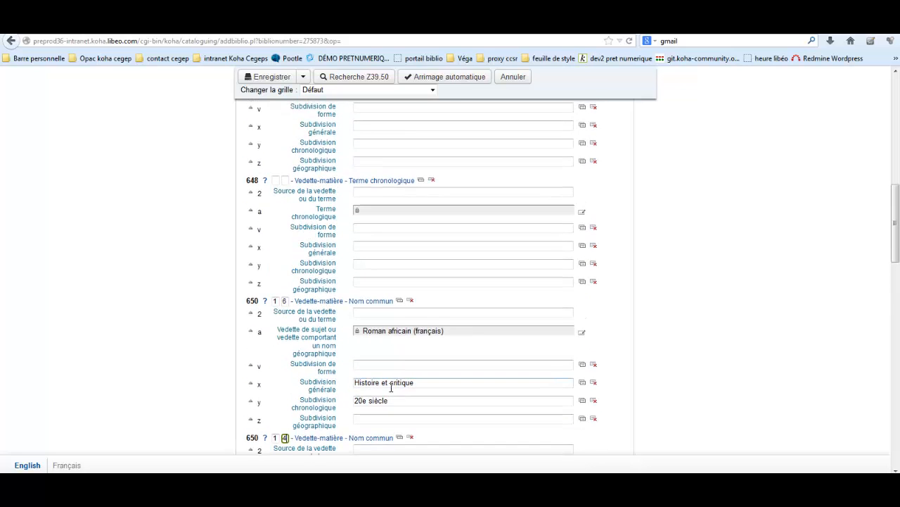
scroll(391, 387, "up", 5)
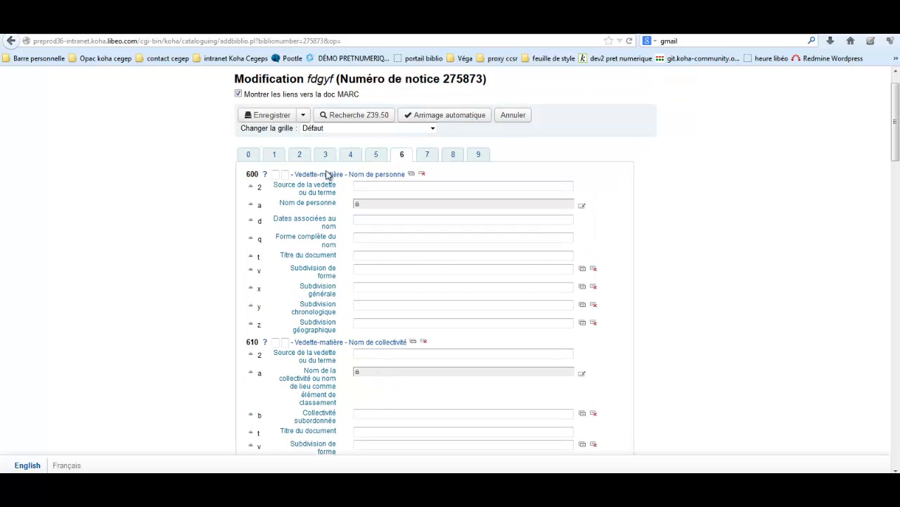
left_click(249, 154)
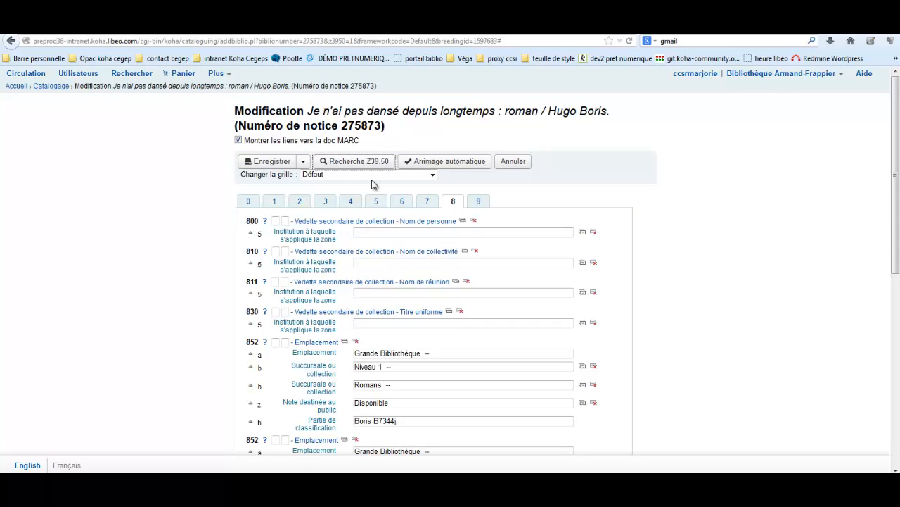
Open the Z39.50 search for the record Je n'ai pas dansé depuis longtemps
left_click(359, 161)
left_click(496, 240)
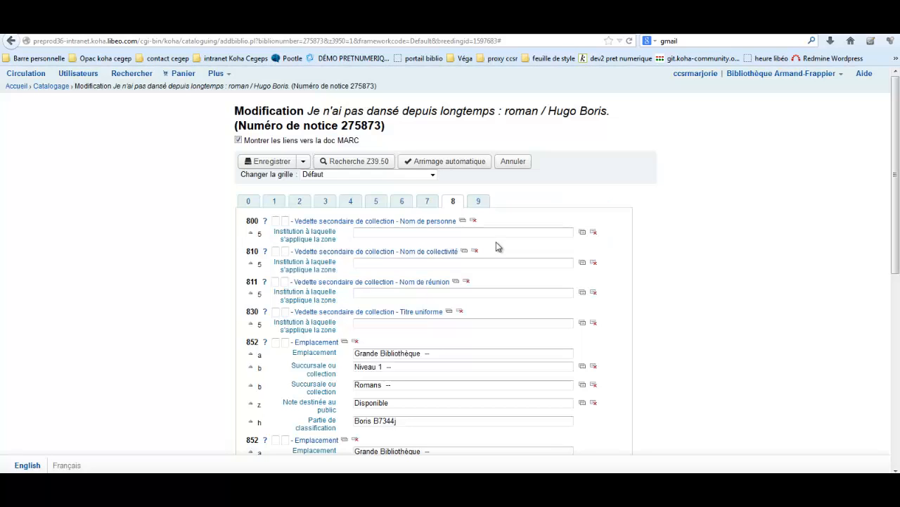
left_click_drag(158, 47, 350, 94)
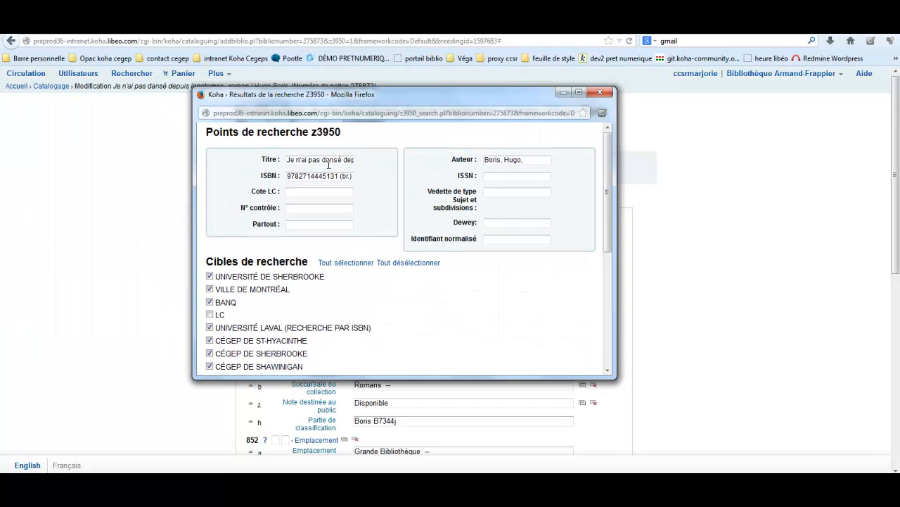
Clear the title and ISBN criteria and run the Z39.50 search by author on the selected targets
left_click(326, 161)
key("ctrl+a")
key("Delete")
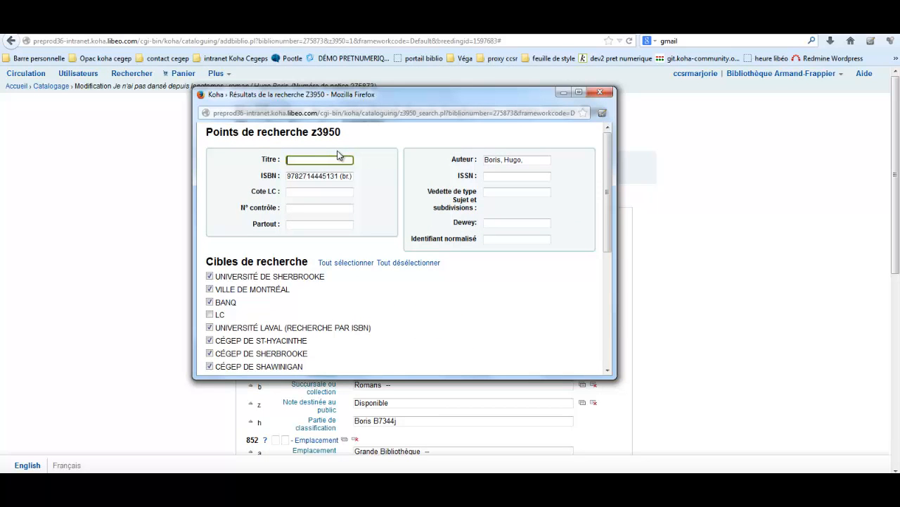
left_click(334, 175)
key("ctrl+a")
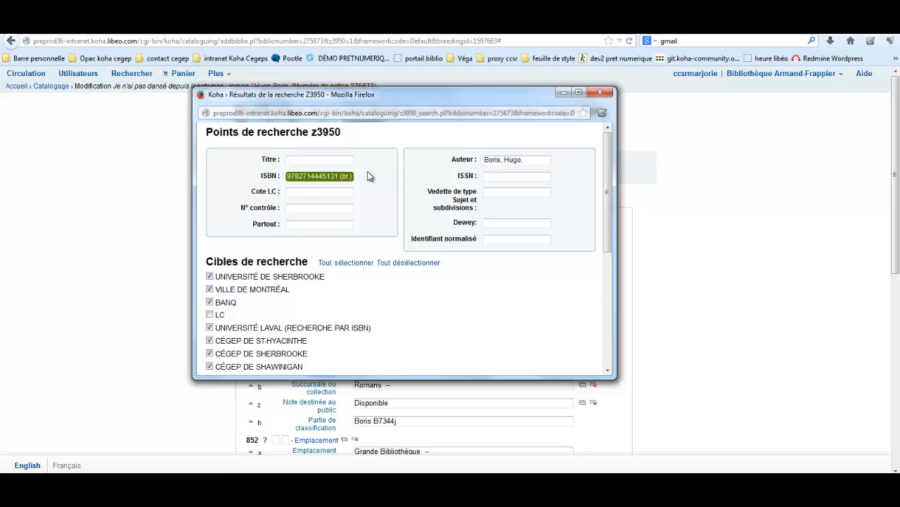
key("Delete")
scroll(293, 303, "down", 5)
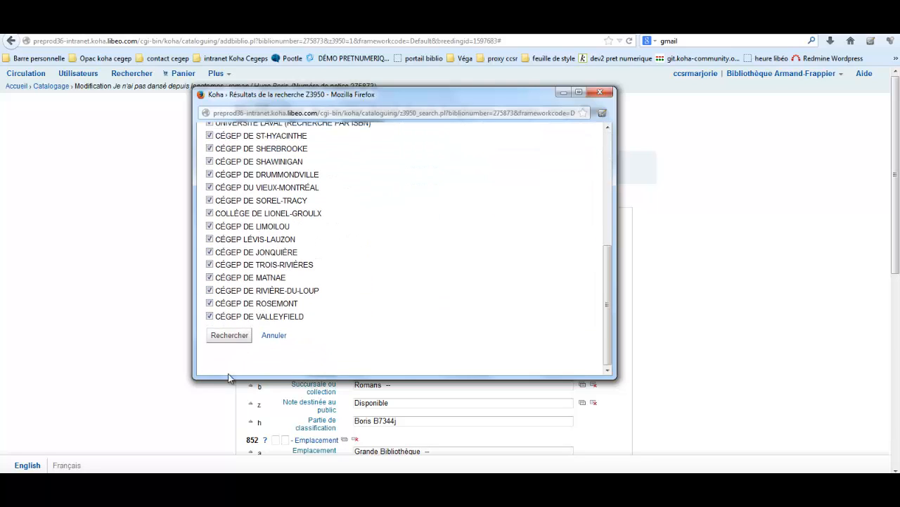
left_click(238, 335)
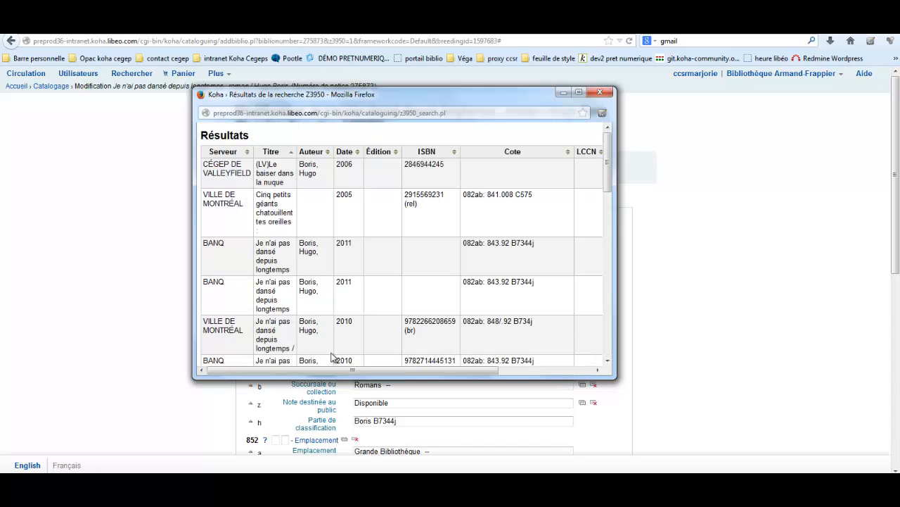
left_click_drag(350, 374, 507, 372)
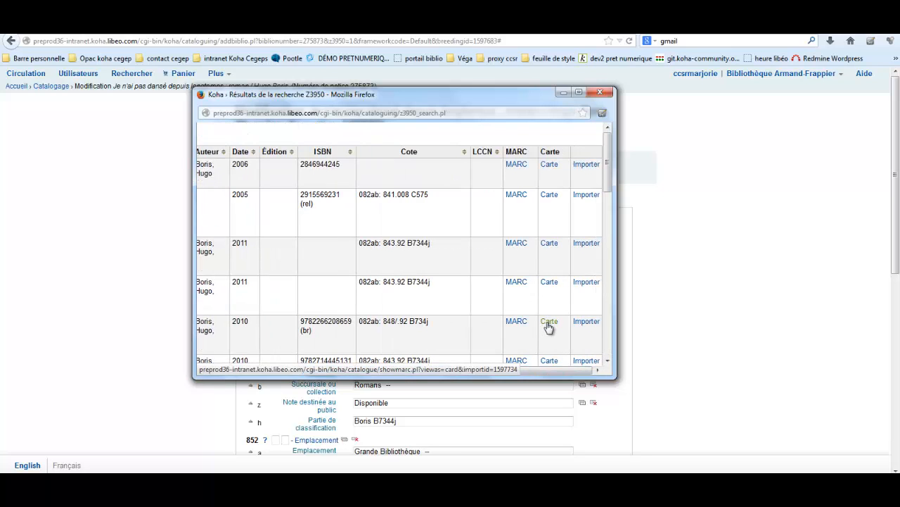
left_click(513, 322)
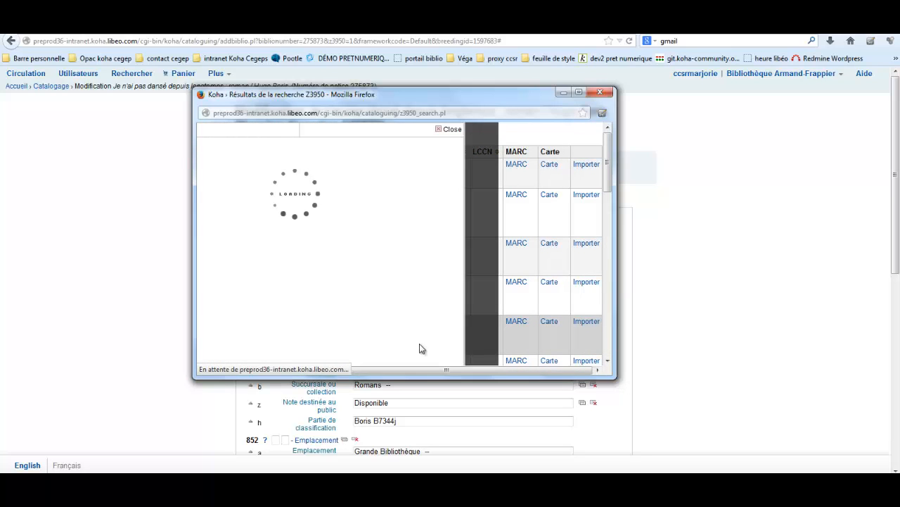
left_click_drag(445, 373, 353, 372)
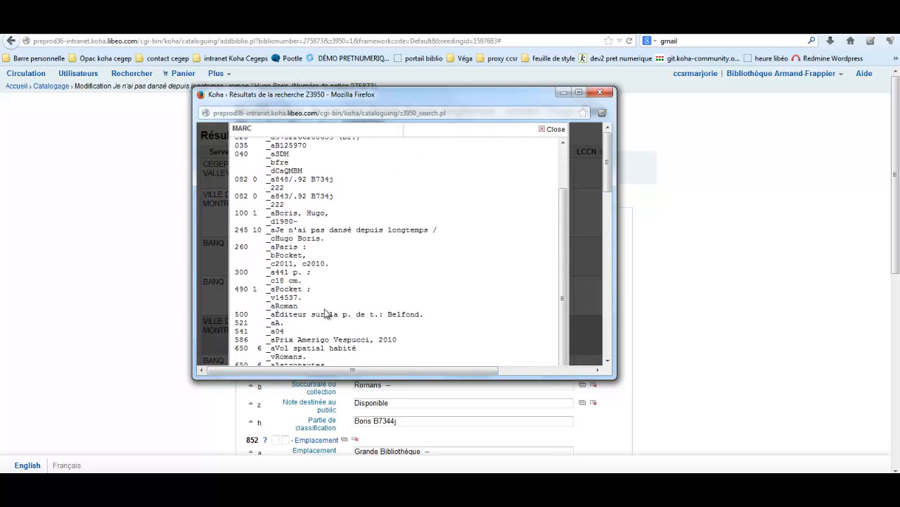
mouse_move(616, 173)
left_mouse_down()
mouse_move(615, 199)
mouse_move(614, 169)
left_mouse_up()
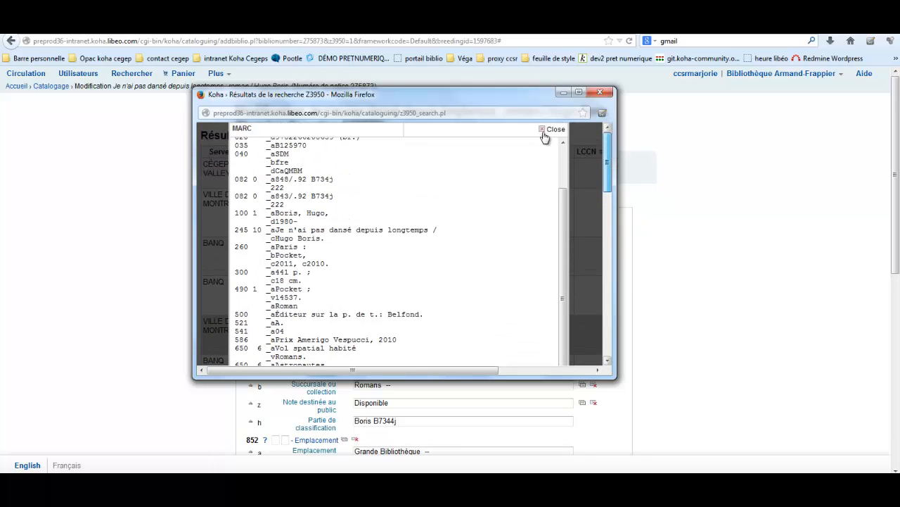
left_click(553, 130)
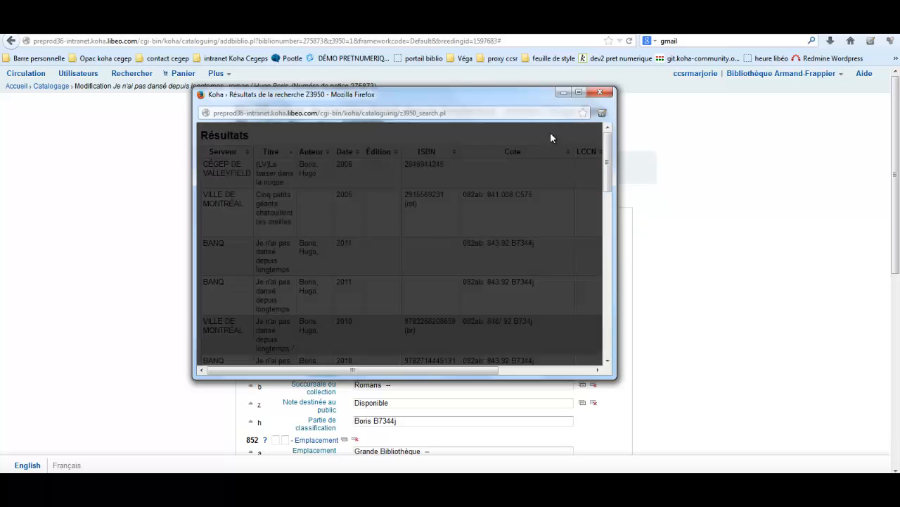
left_click_drag(434, 370, 528, 368)
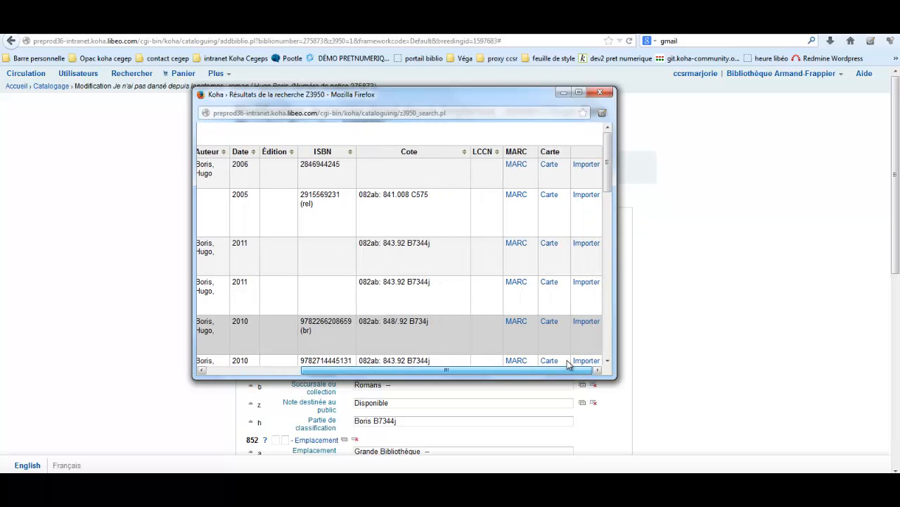
left_click(589, 325)
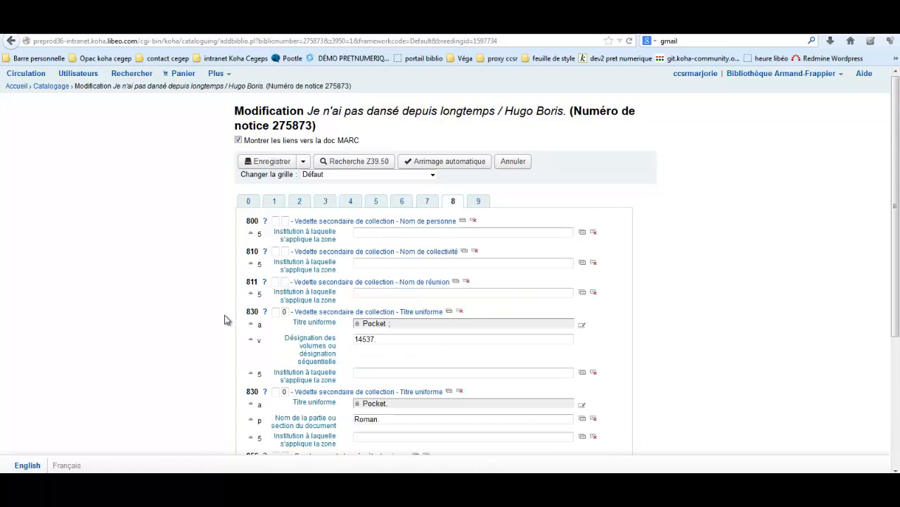
Consult the MARC 21 documentation for the indicators of field 830 and return to the record
left_click(264, 313)
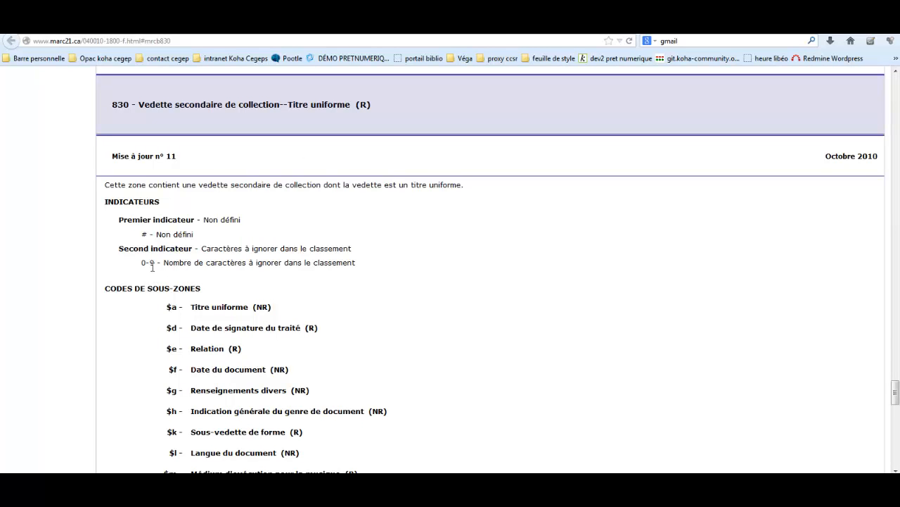
scroll(152, 268, "down", 3)
scroll(157, 257, "up", 4)
scroll(160, 248, "up", 1)
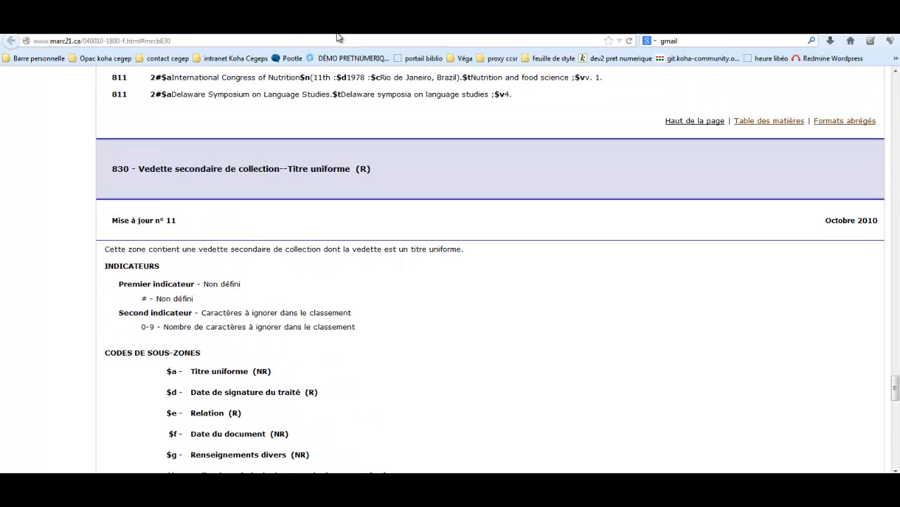
left_click(278, 33)
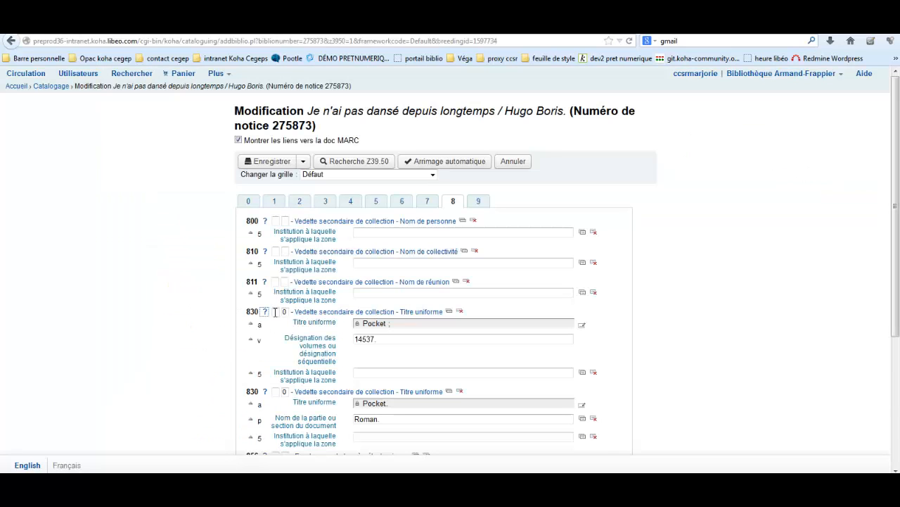
Set the indicators of the first 830 Pocket heading to 1 and 6 and run the automatic authority linking
left_click(275, 312)
type("1")
type("6")
left_click(439, 162)
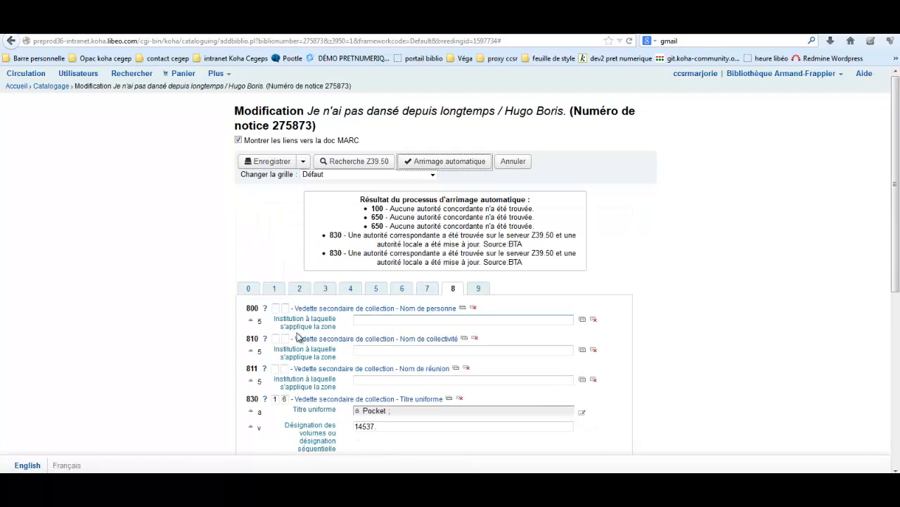
Set the indicators of the 650 Vol spatial habité heading to 1 and 4
scroll(299, 338, "down", 3)
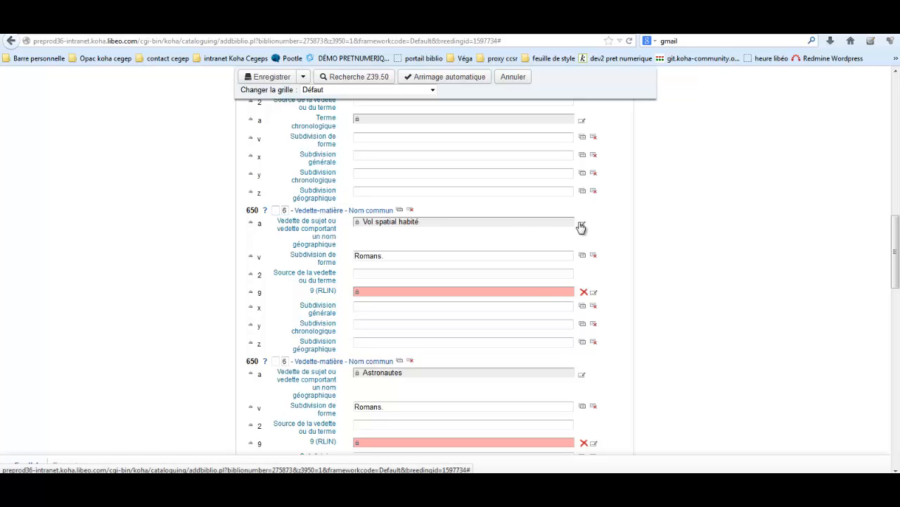
left_click(275, 210)
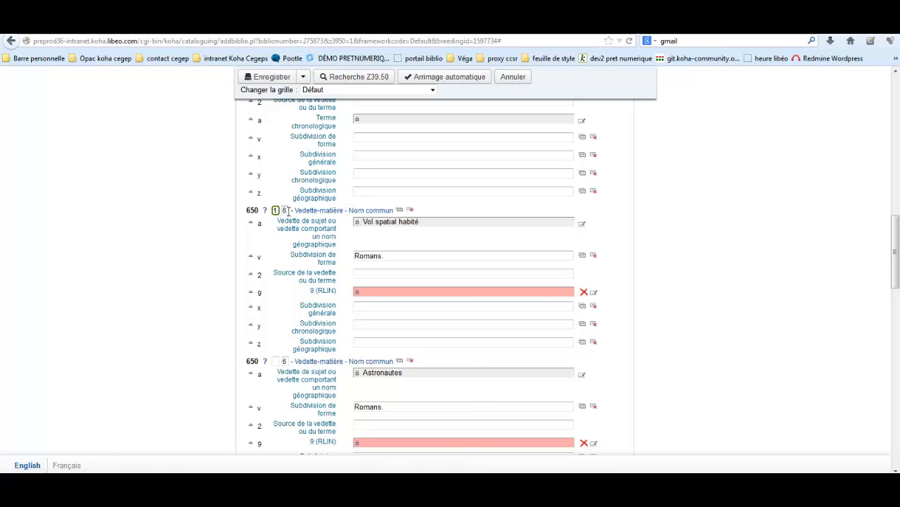
left_click(286, 210)
key("BackSpace")
type("4")
left_click(222, 227)
Search authorities for Vol spatial habité without the Romans. criterion and link the 650 heading to the Vol spatial habité authority that has no subdivision
left_click(583, 225)
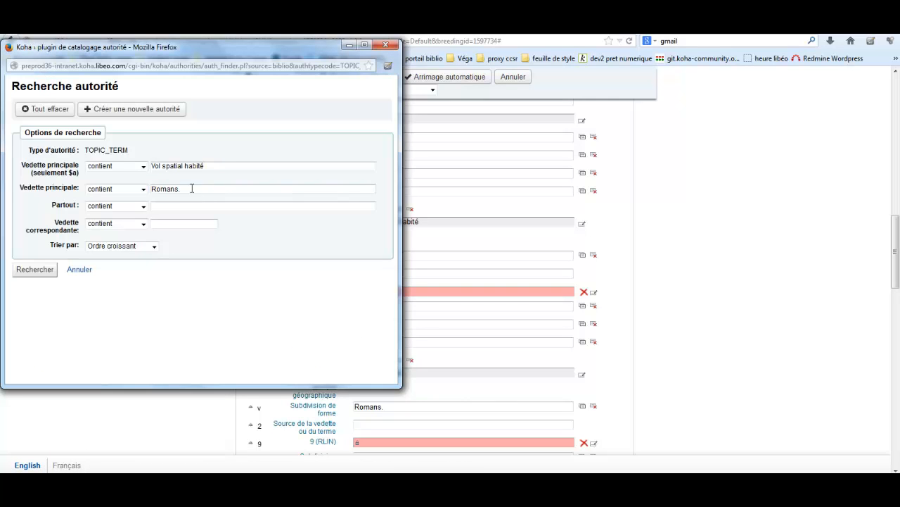
left_click(191, 187)
left_click(33, 271)
left_click(33, 272)
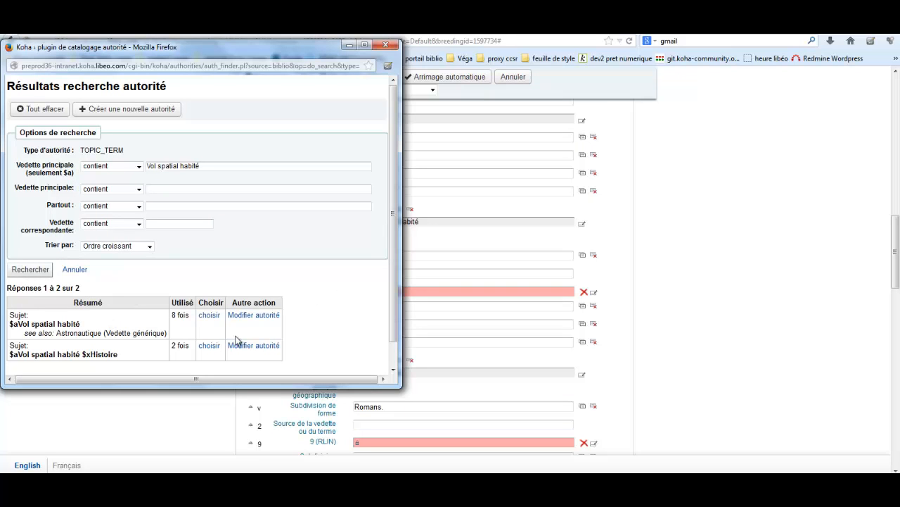
left_click(209, 316)
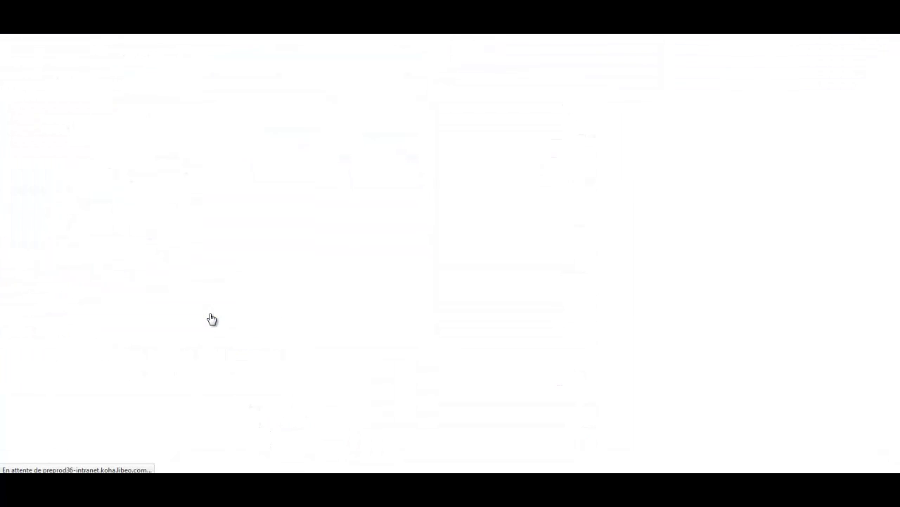